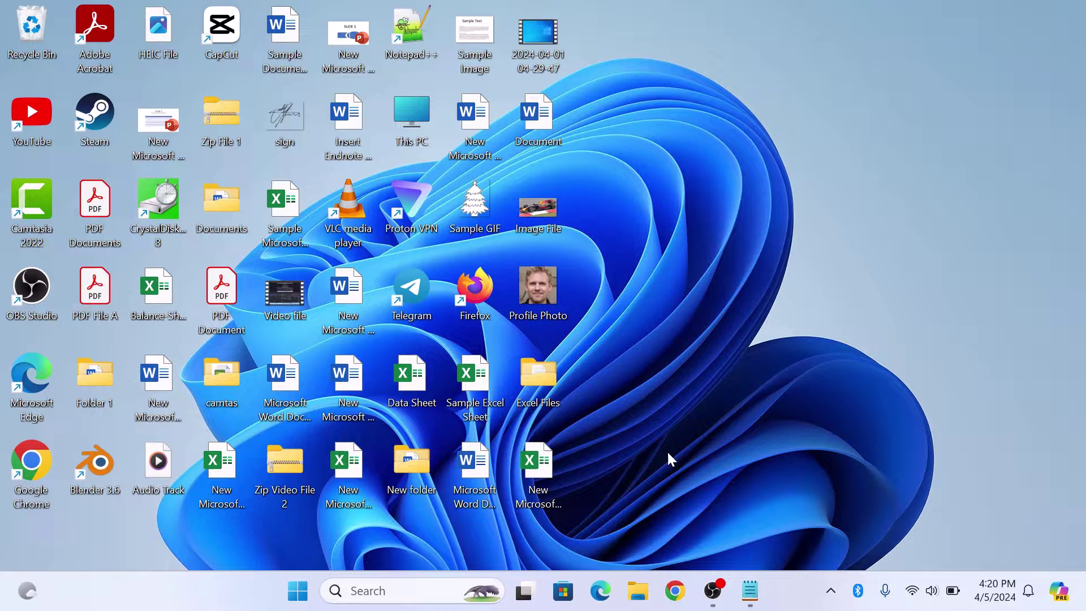
# Open Control Panel from Start search, launch Sound, and centre the Sound dialog
pyautogui.click(297, 591)
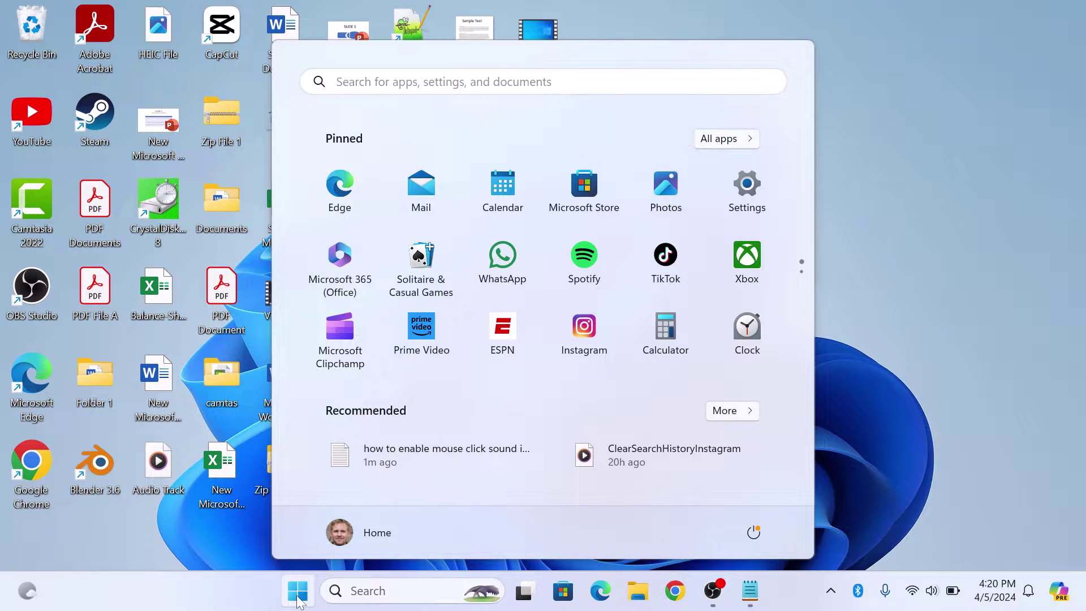
pyautogui.click(507, 82)
pyautogui.write('contr')
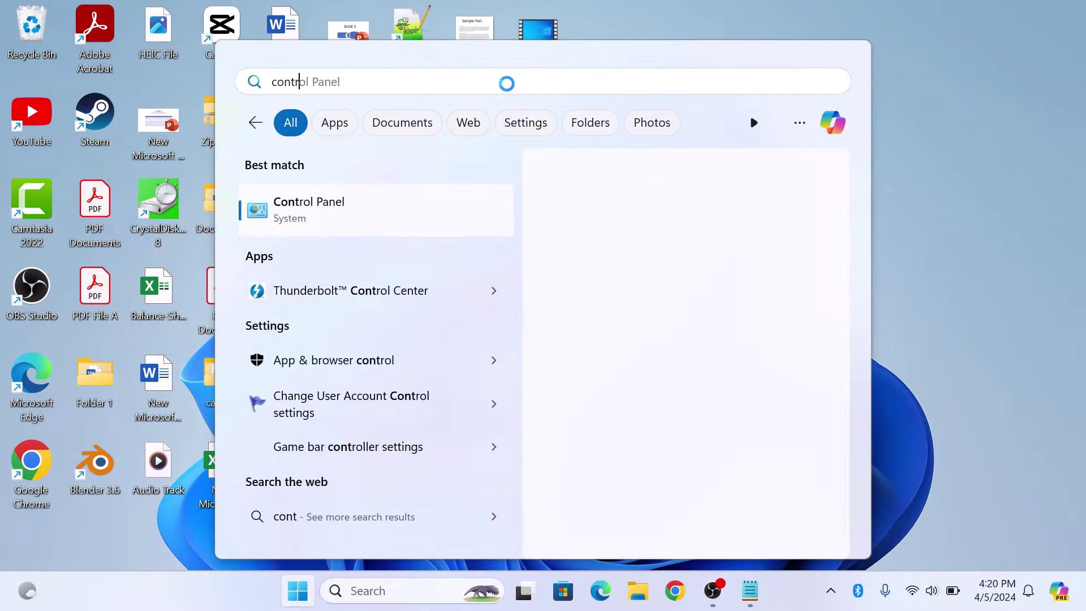
pyautogui.write('ol panel')
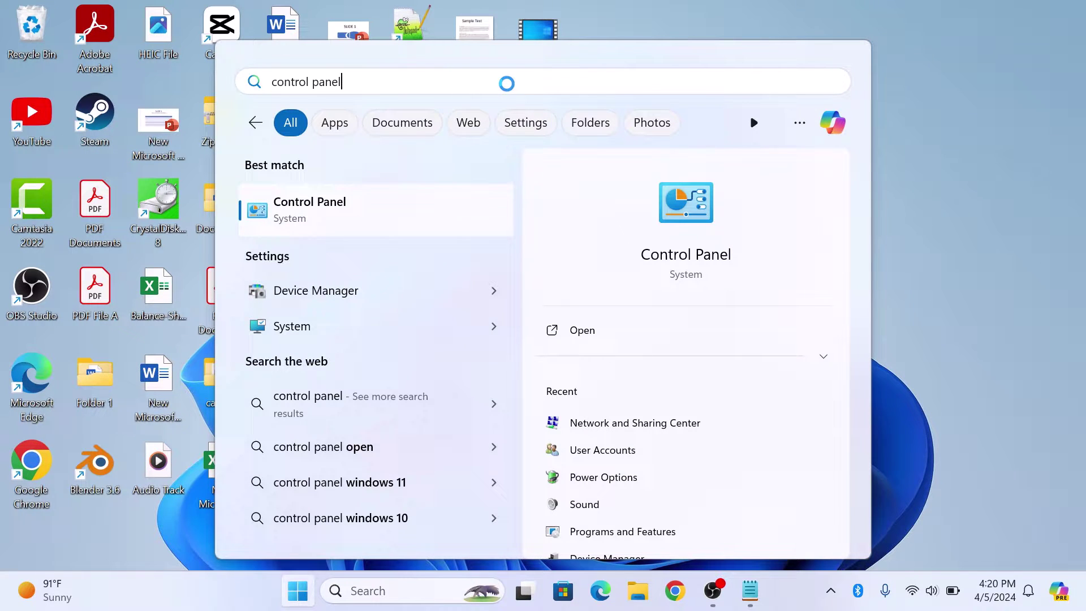
pyautogui.click(402, 221)
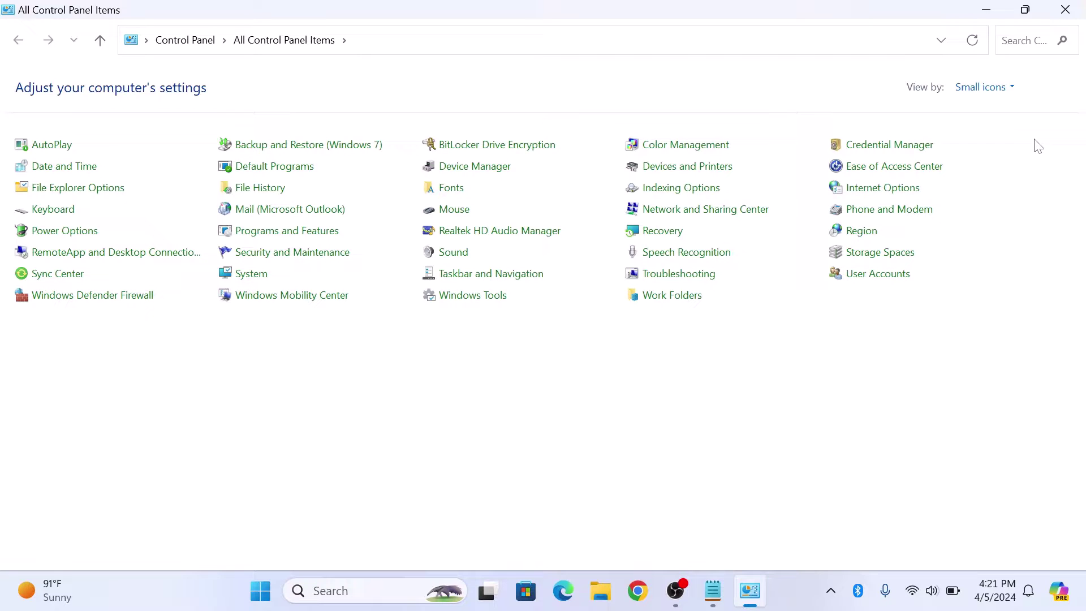
pyautogui.click(454, 258)
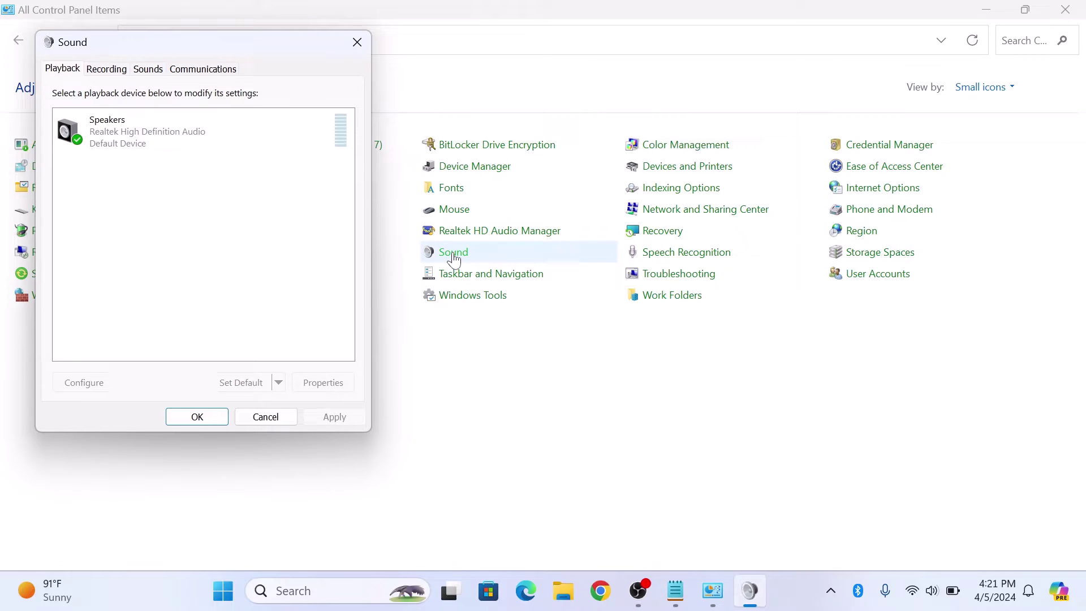
pyautogui.moveTo(153, 46); pyautogui.dragTo(492, 117)
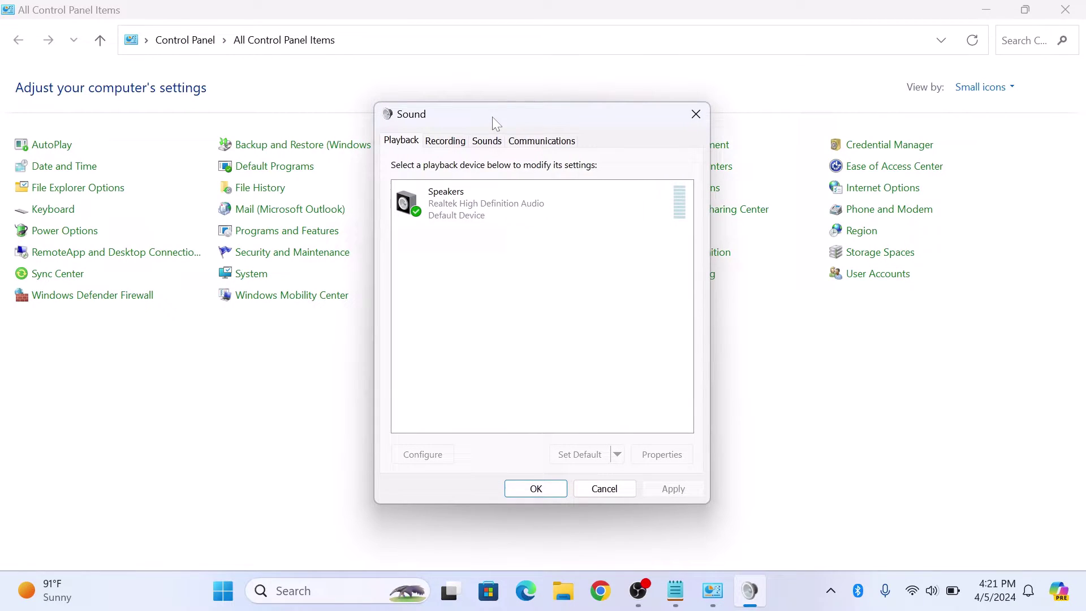
# On the Sounds tab, keep the Windows Default scheme and select the Select program event
pyautogui.click(493, 142)
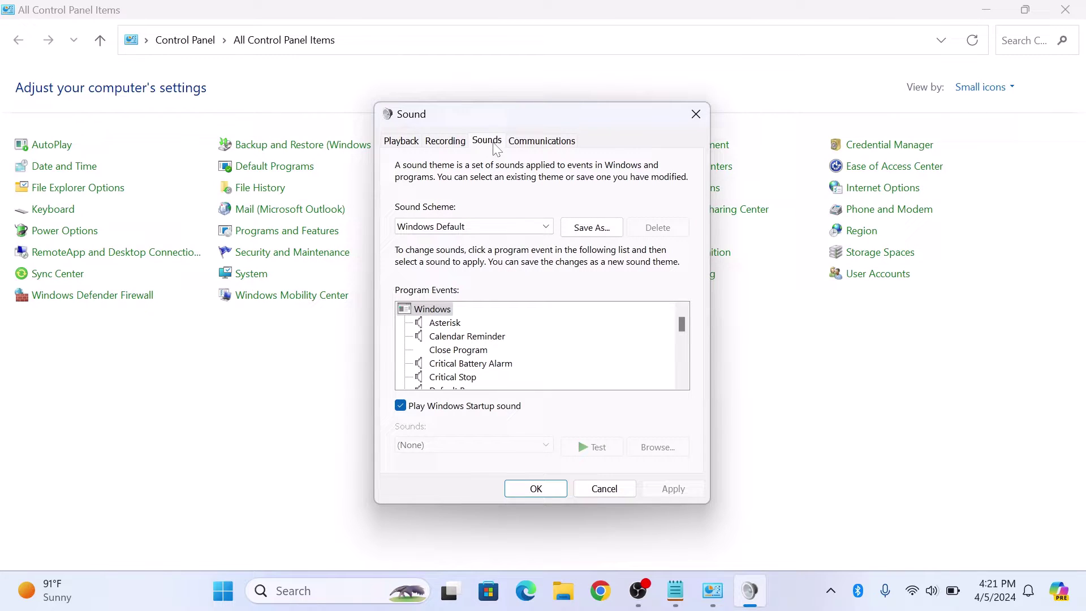
pyautogui.click(463, 228)
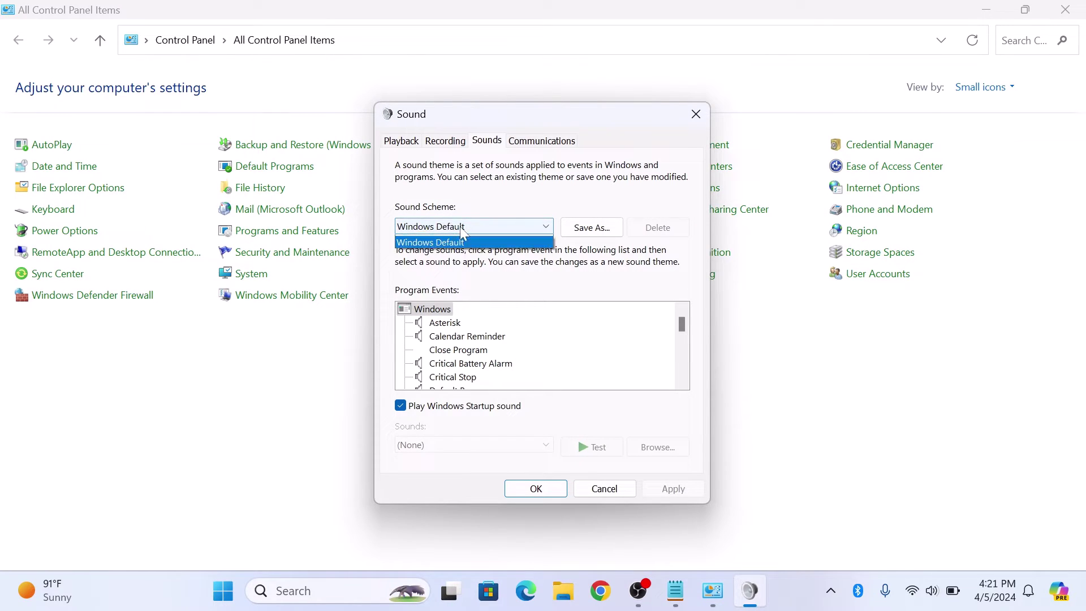
pyautogui.click(473, 258)
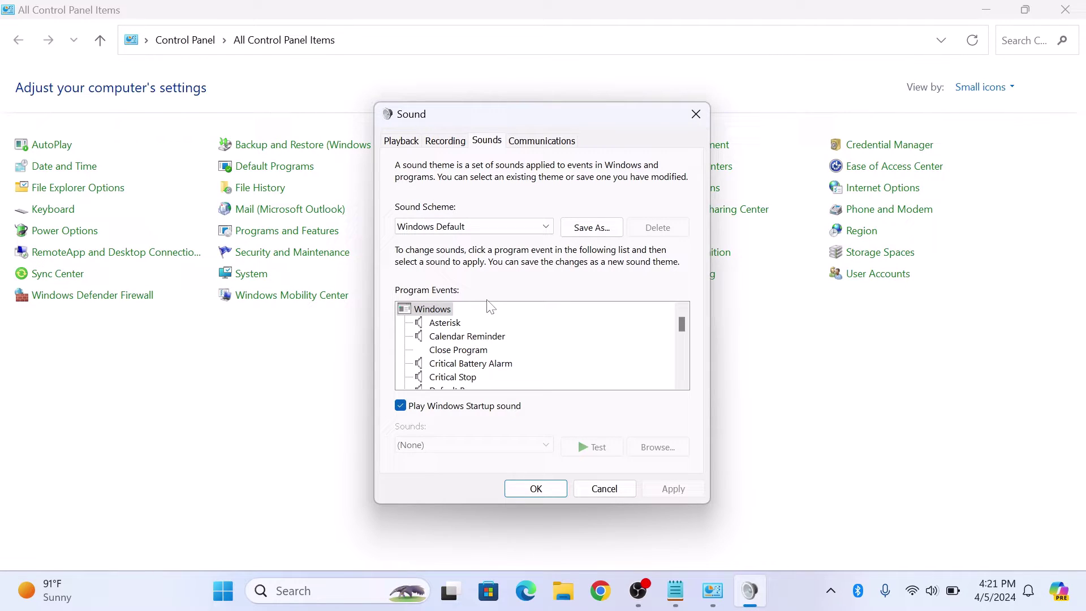
pyautogui.moveTo(682, 325)
pyautogui.moveTo(680, 323); pyautogui.dragTo(679, 352)
pyautogui.click(451, 324)
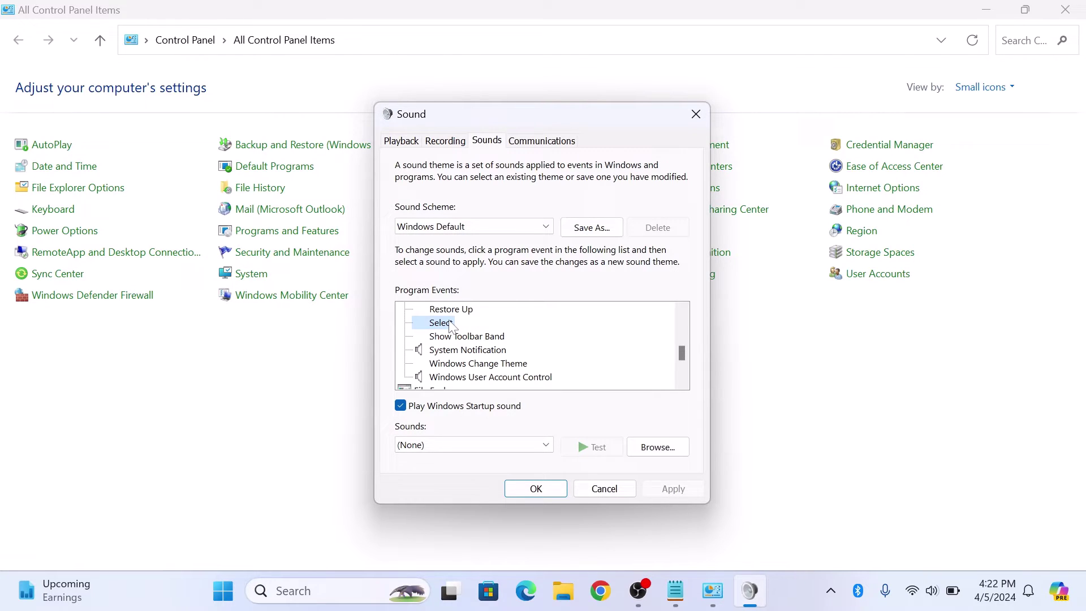
# Assign Windows Navigation Start to the Select event, test it, apply, and close with OK
pyautogui.click(464, 451)
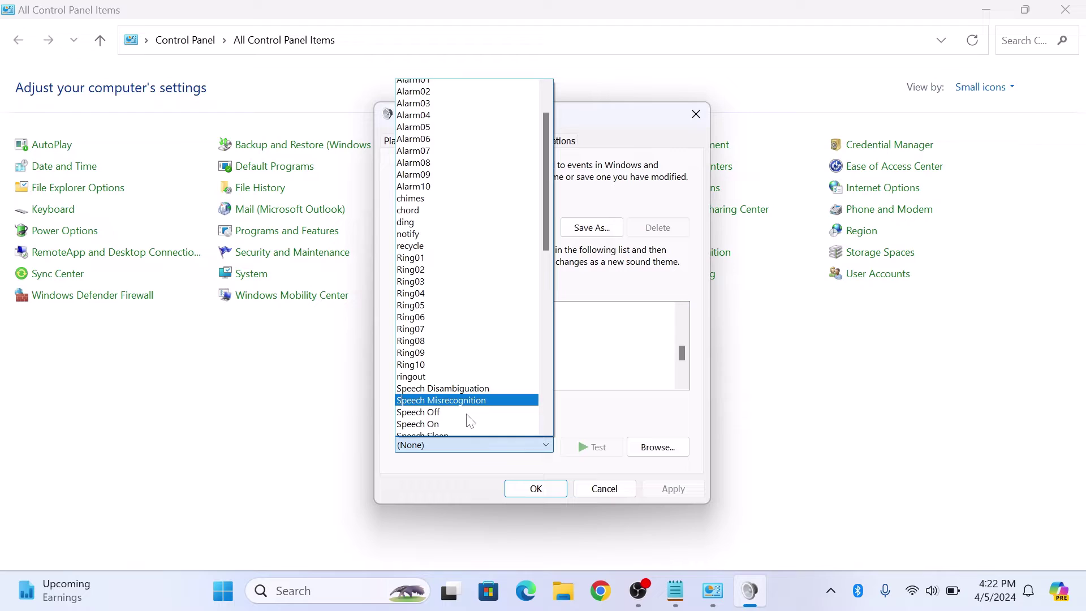
pyautogui.scroll(-1, 467, 419)
pyautogui.scroll(-7, 467, 416)
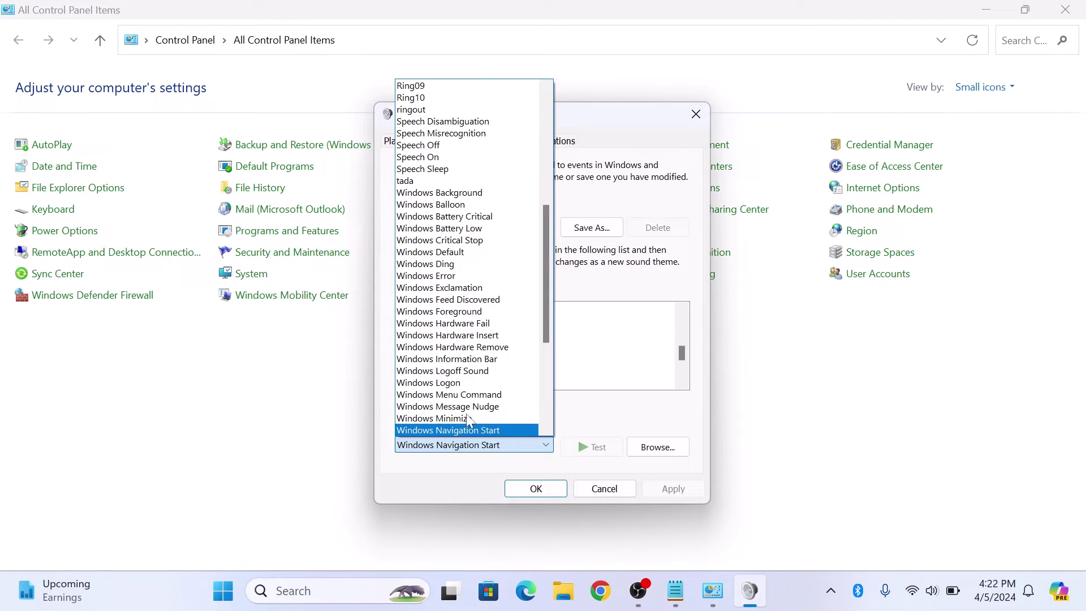
pyautogui.click(471, 429)
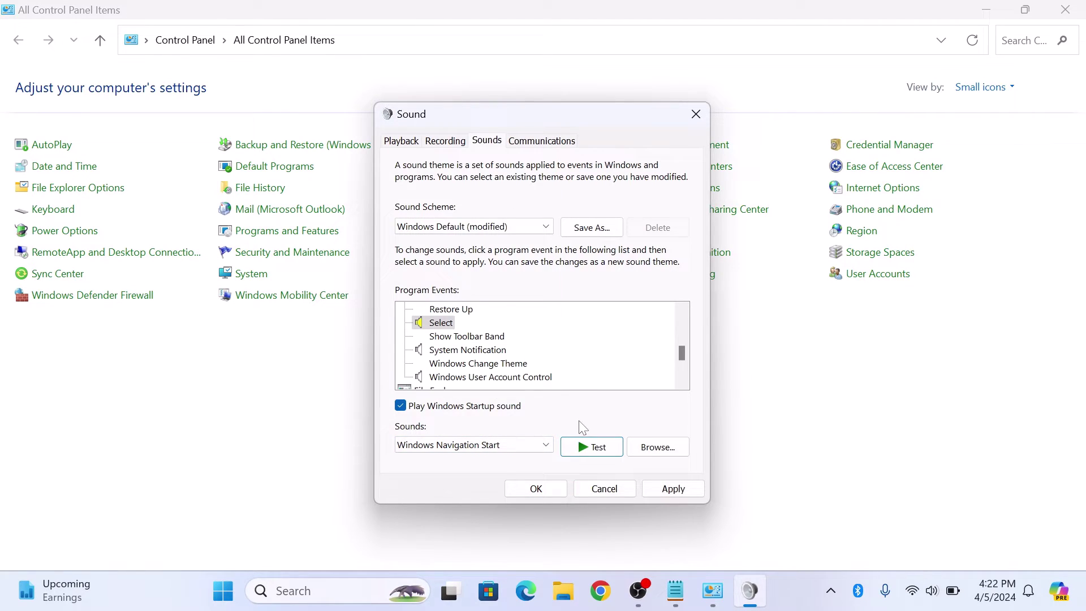
pyautogui.click(588, 447)
pyautogui.click(673, 490)
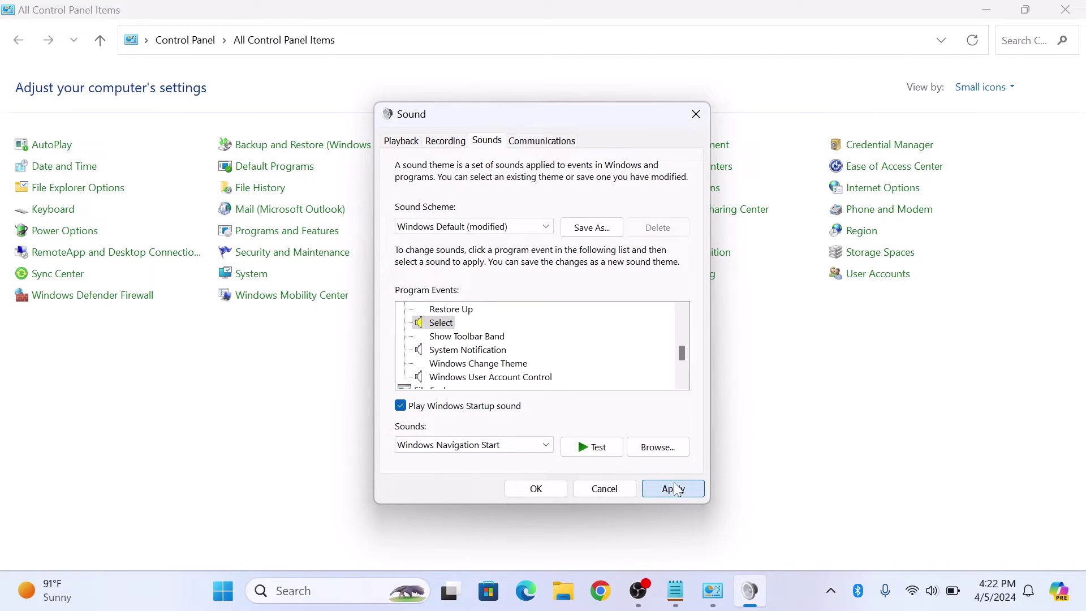
pyautogui.click(535, 488)
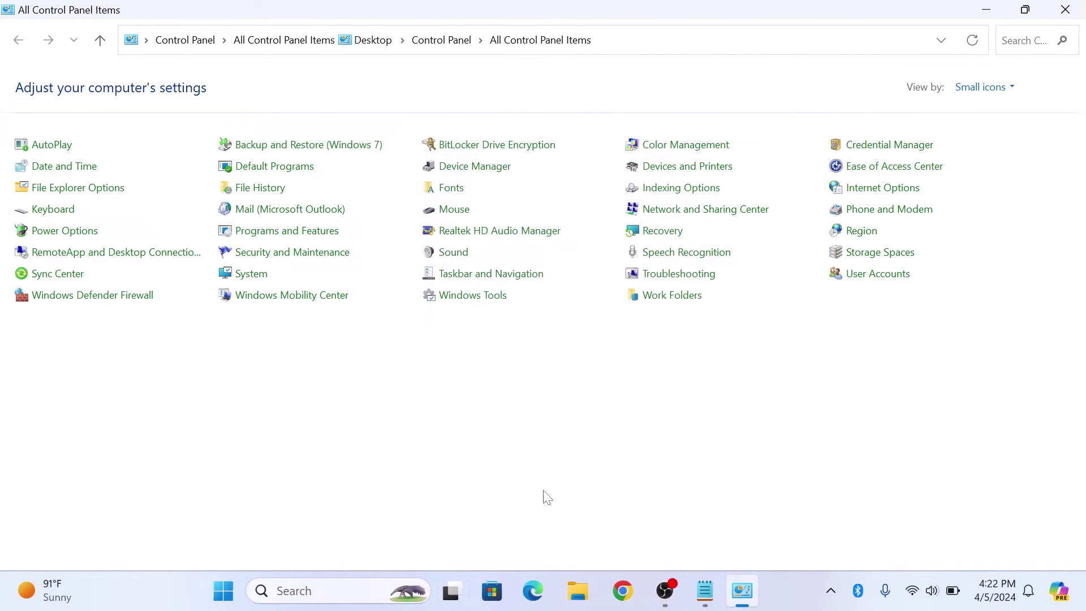
# Close Control Panel and open the desktop's Excel Files folder
pyautogui.click(1066, 10)
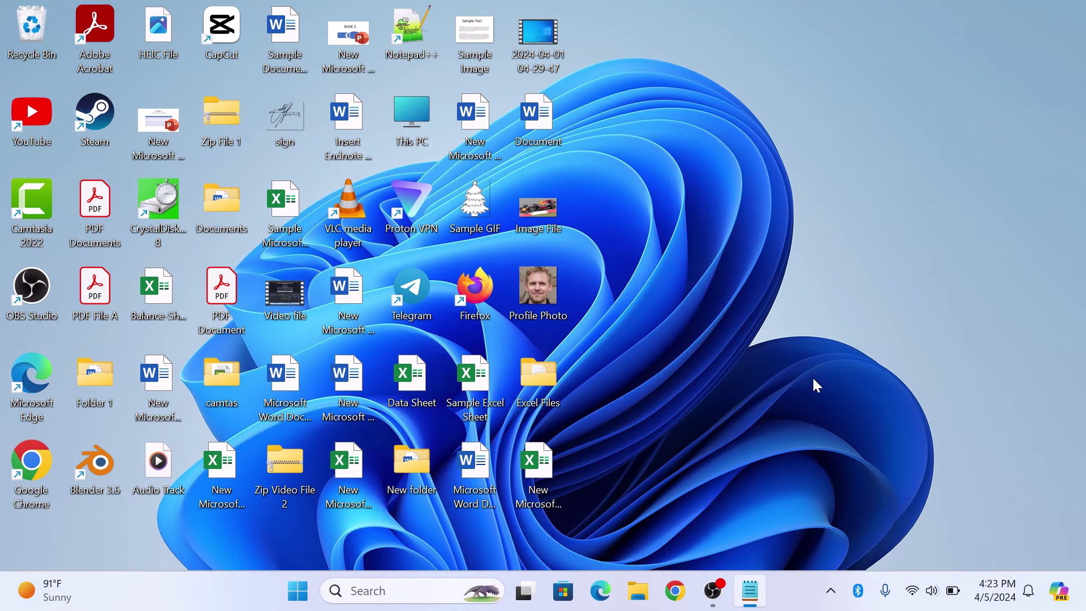
pyautogui.doubleClick(533, 371)
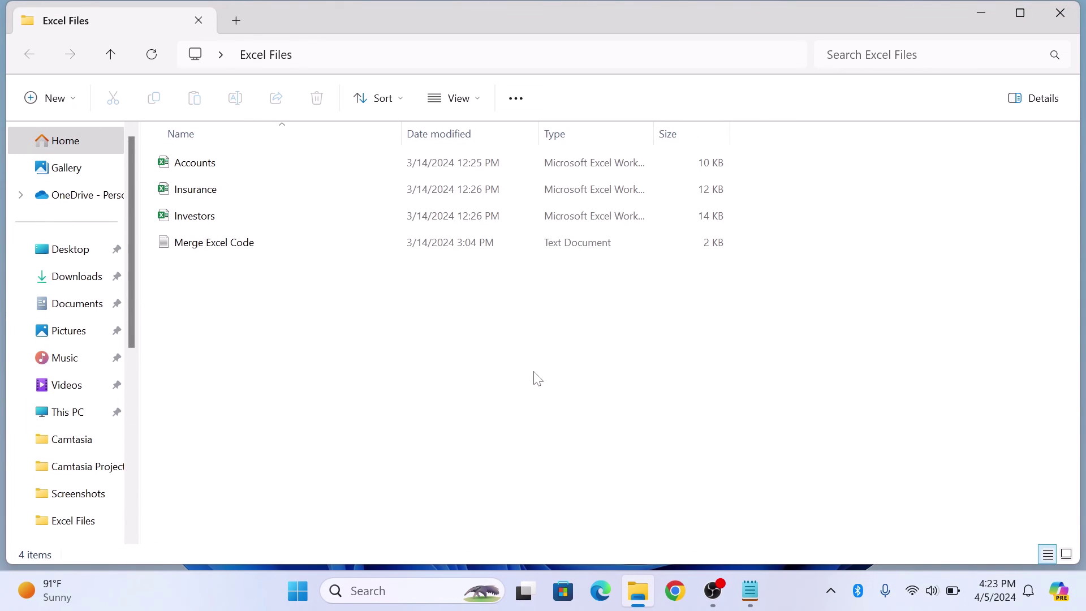